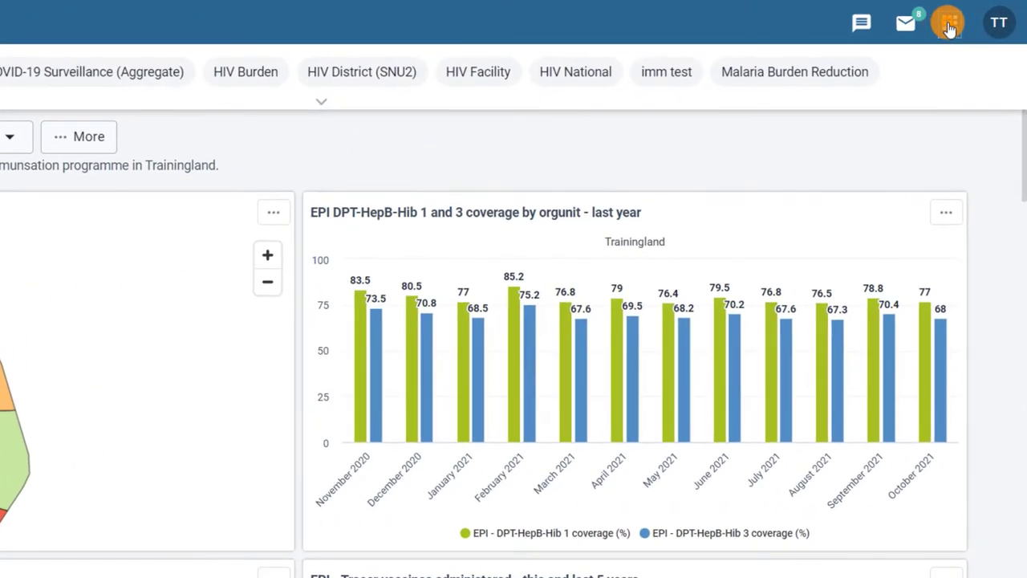
Find the Data Entry app with the app search and open it.
click(971, 16)
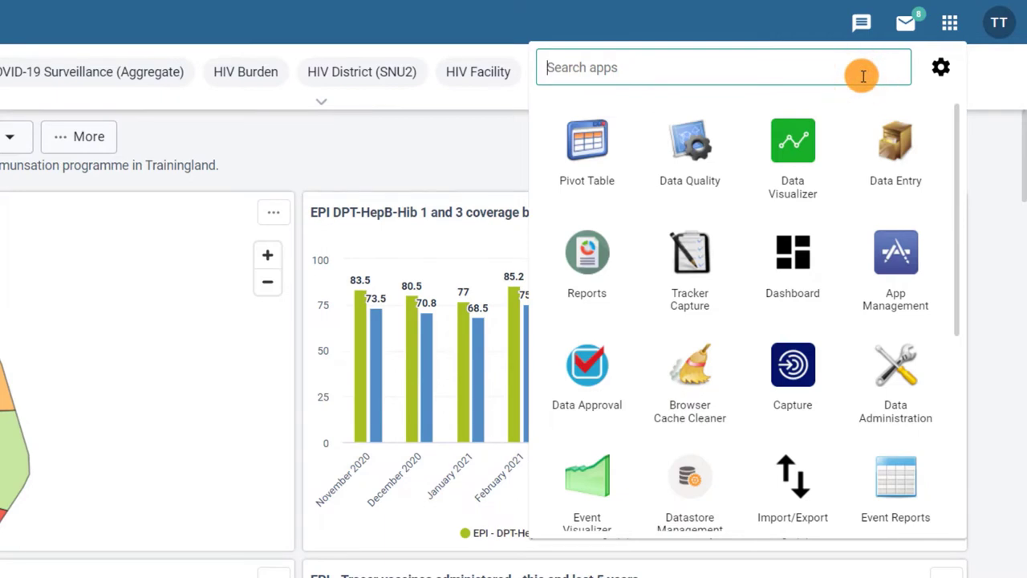
text(Data Ent)
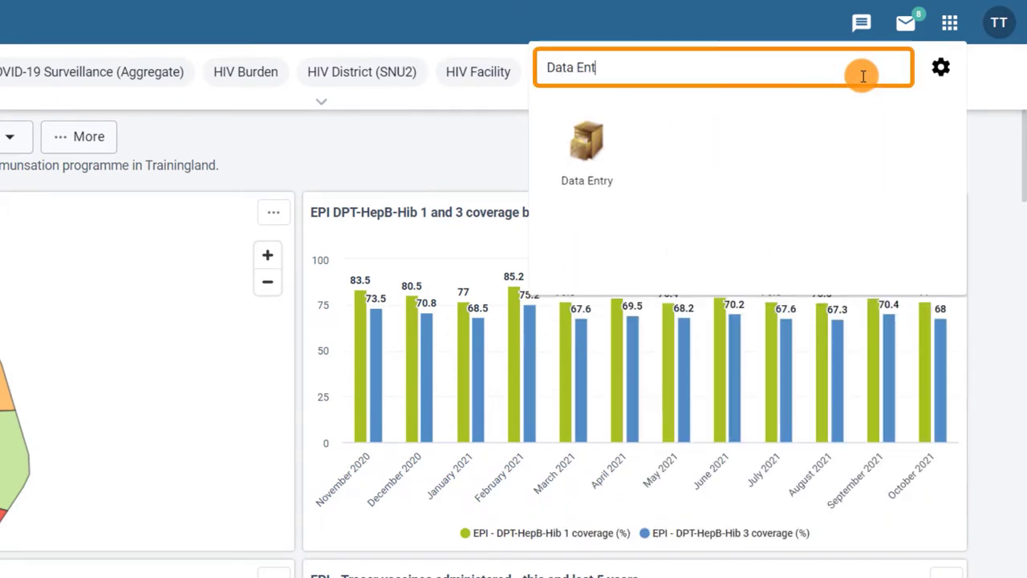
text(ry)
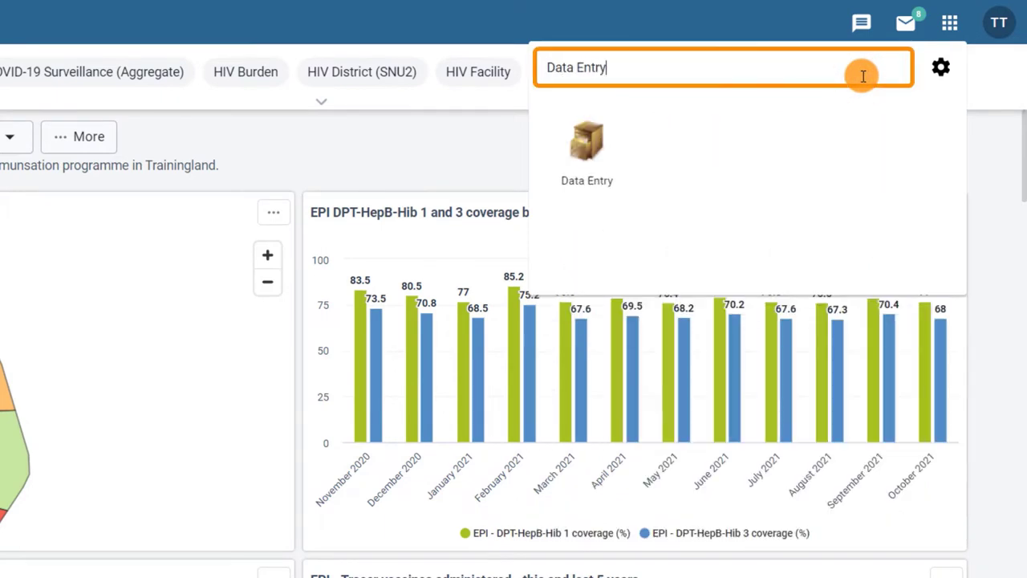
click(599, 149)
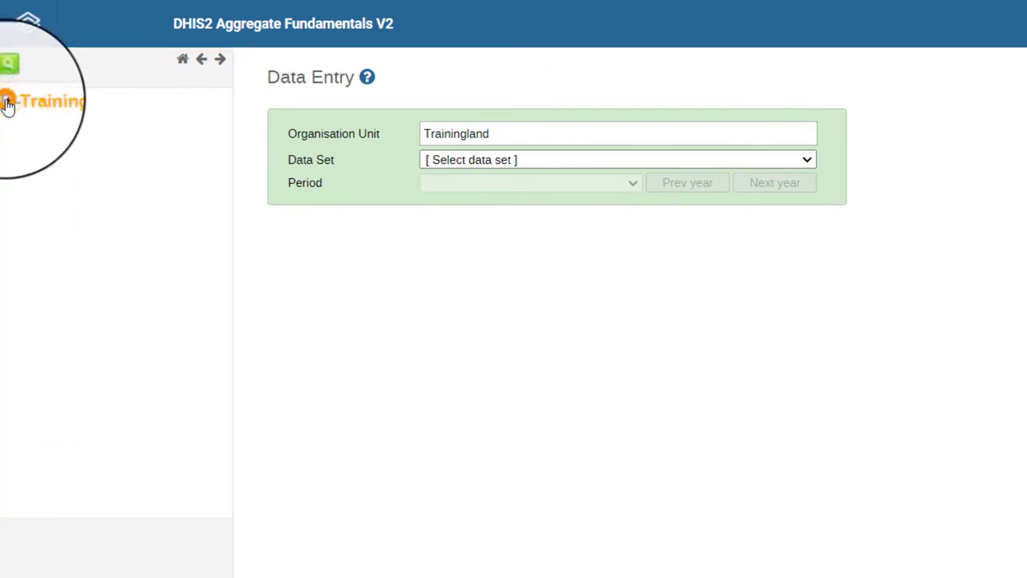
Expand Trainingland, Animal Region and Bird District in the organisation unit tree and select Cardinal Hospital Gateway PHC.
click(7, 105)
click(18, 113)
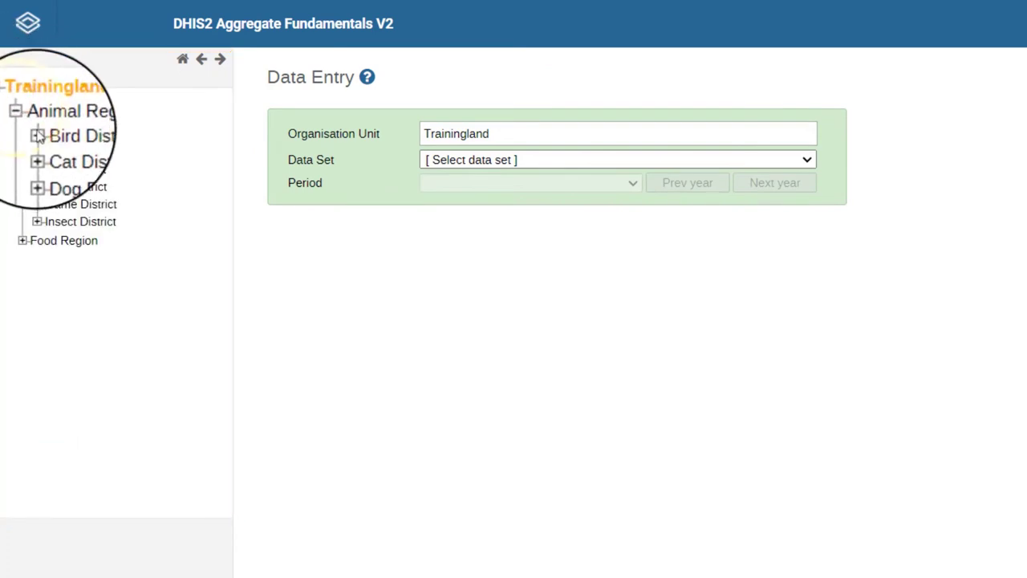
click(37, 134)
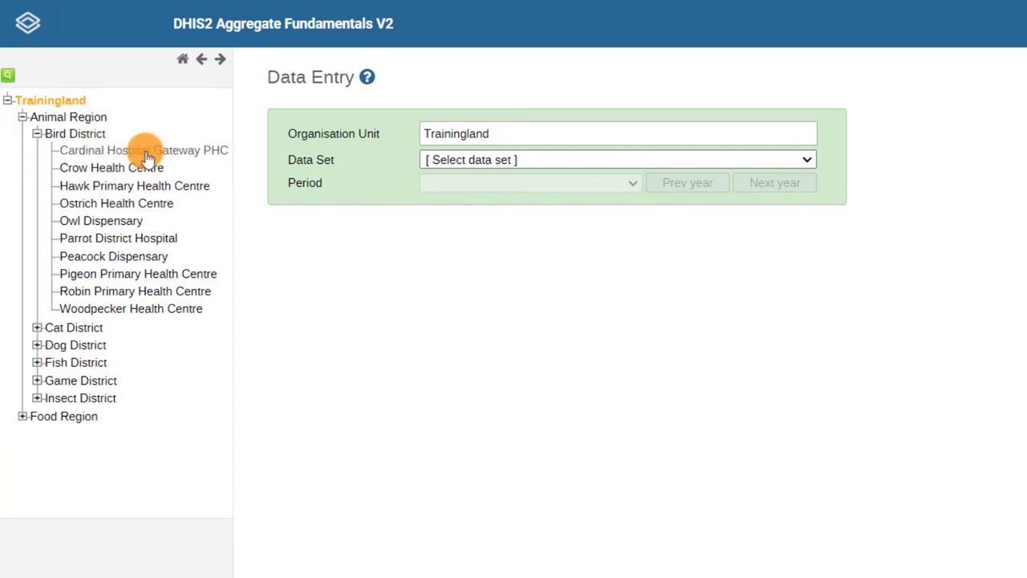
click(183, 150)
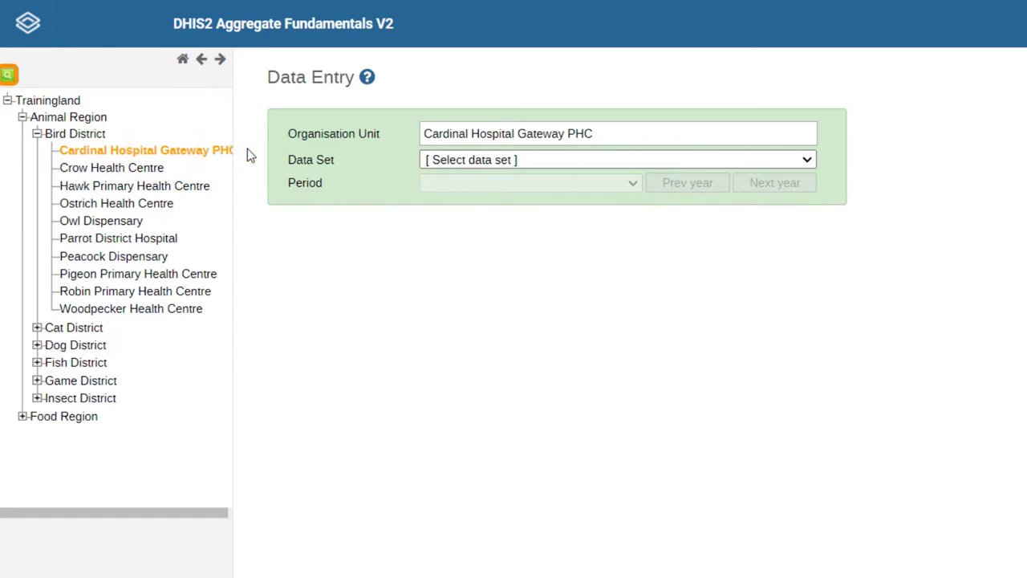
Search the organisation units for Banana and select Banana Health Centre.
click(7, 74)
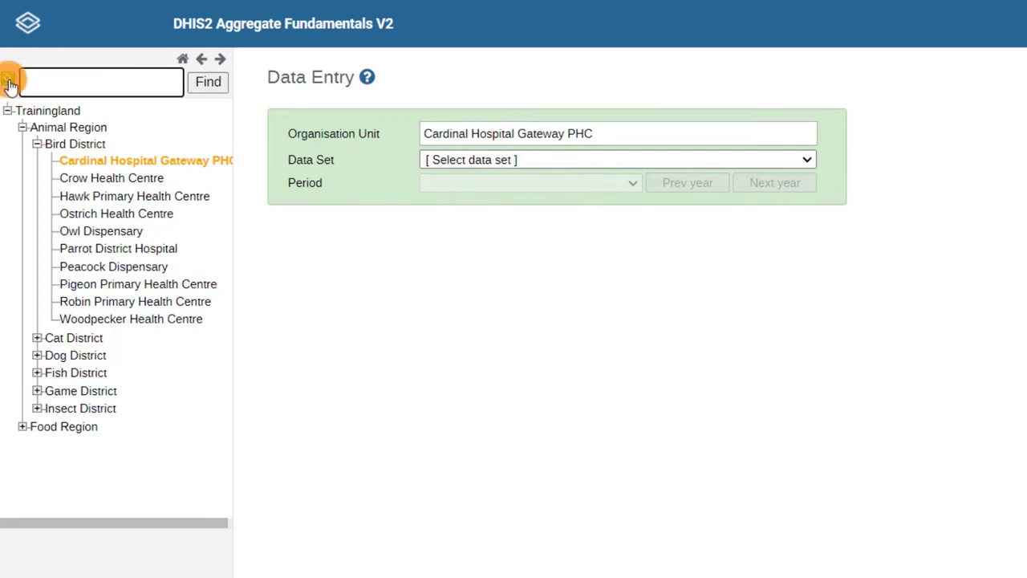
text(Banana)
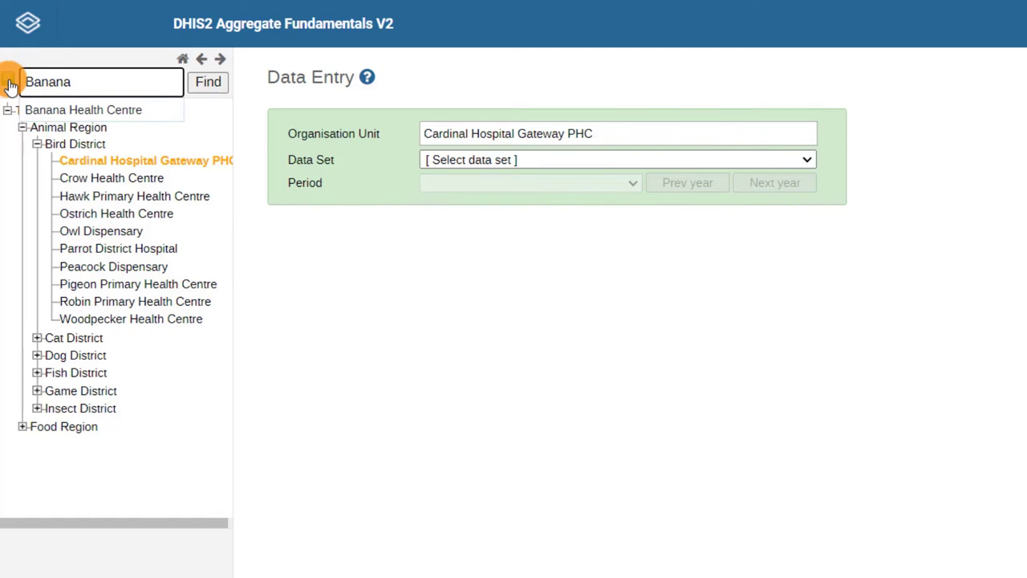
click(85, 113)
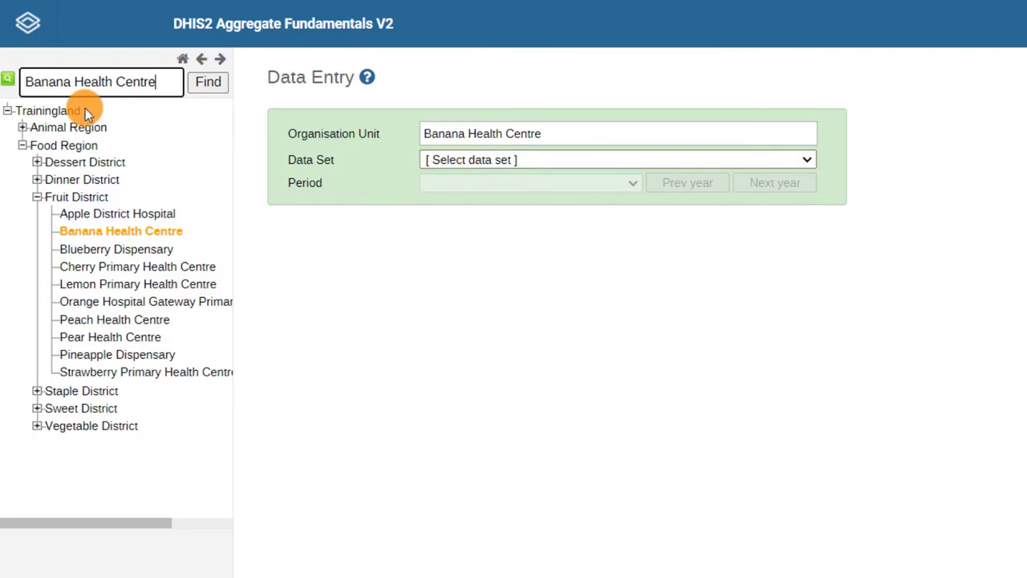
Choose the EPI - Immunisation data set and the November 2021 period for the entry form.
click(756, 160)
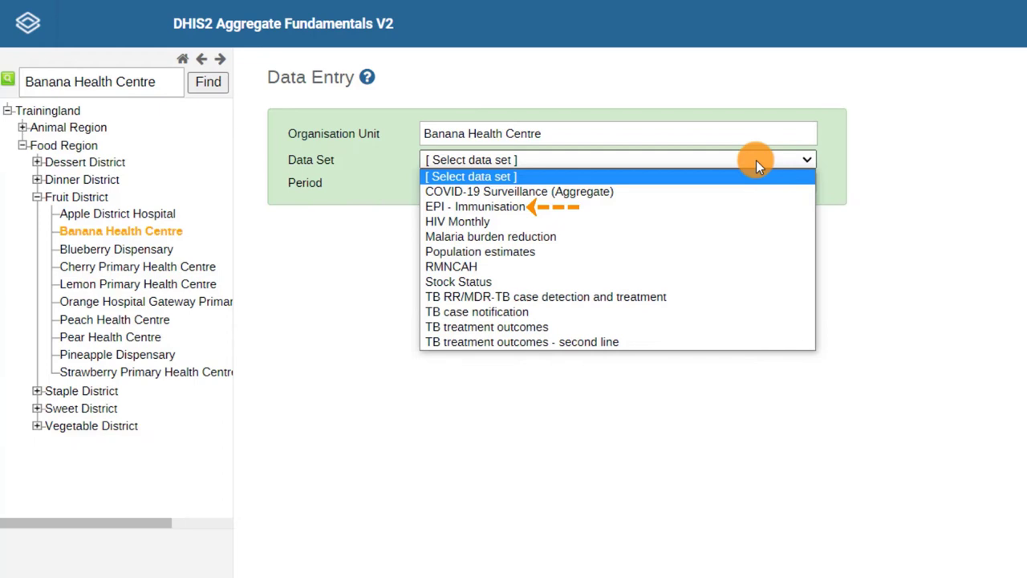
click(633, 206)
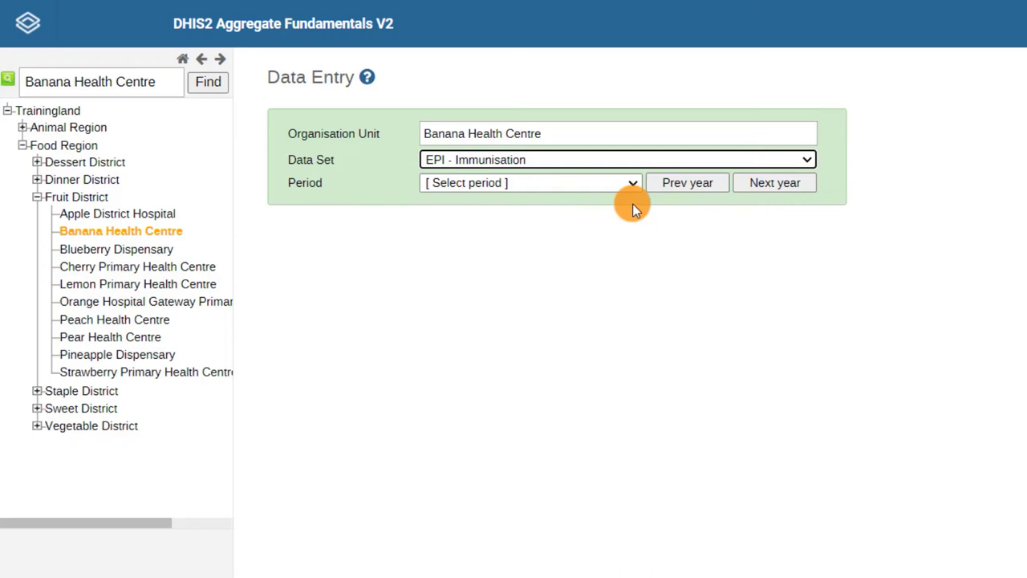
click(676, 185)
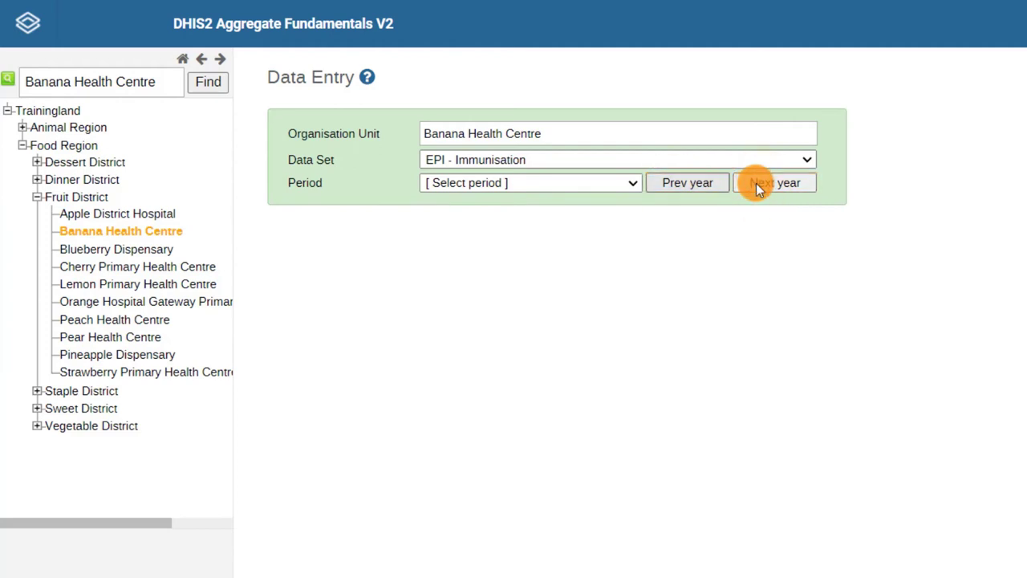
click(627, 186)
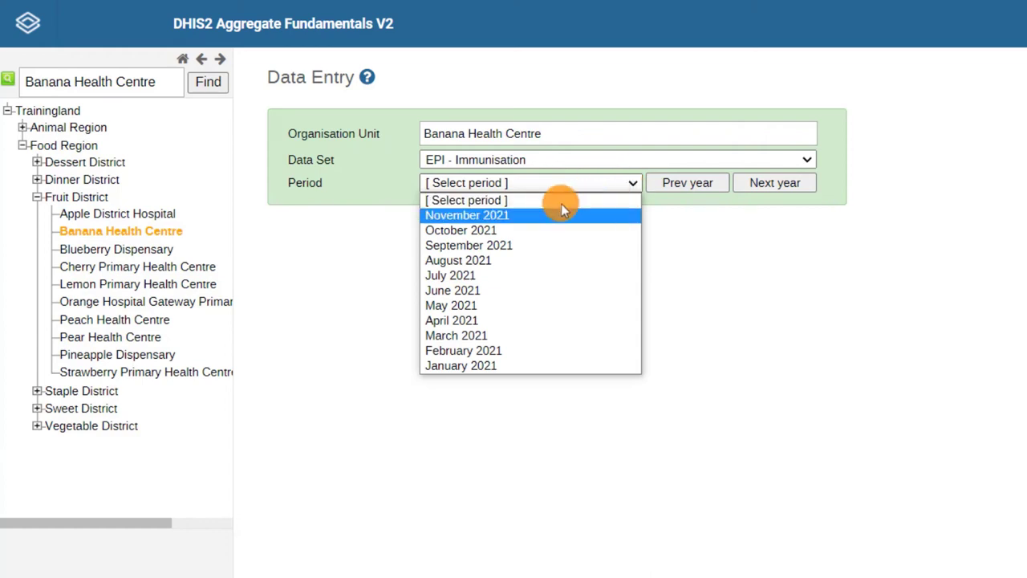
click(534, 215)
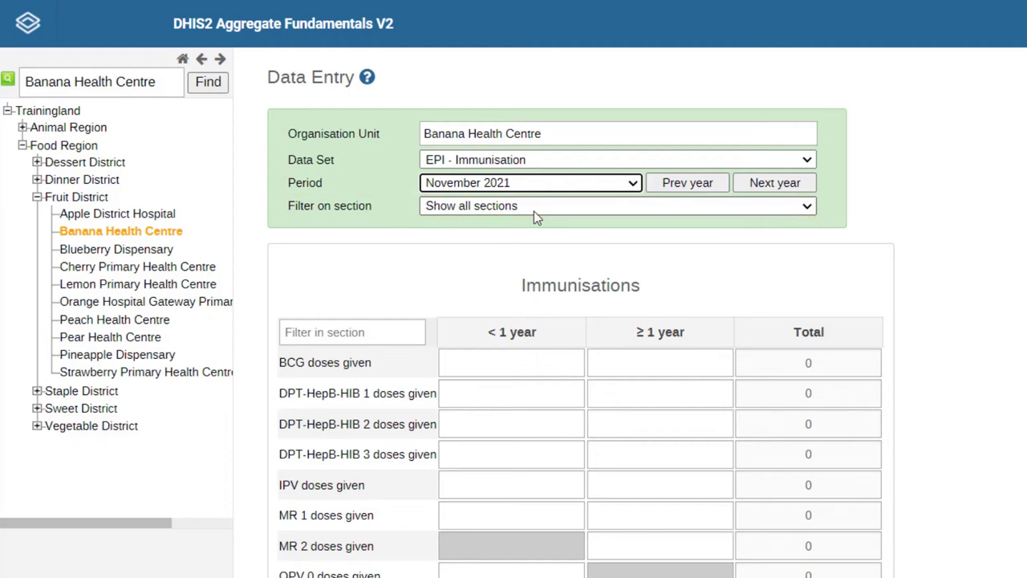
Filter the form to the Adverse Events Following Immunisation section, then restore the display of all sections.
click(534, 212)
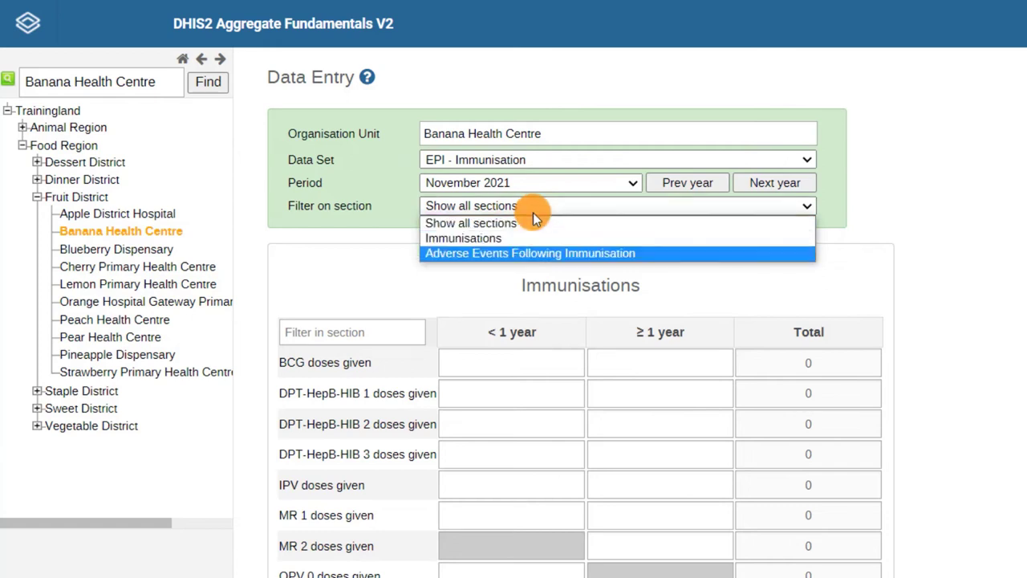
click(515, 253)
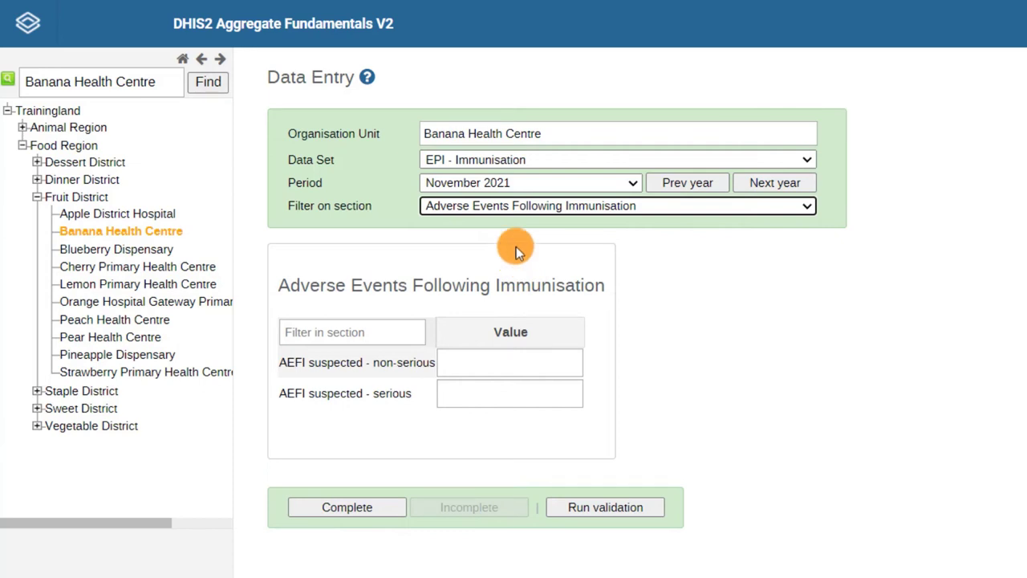
click(517, 207)
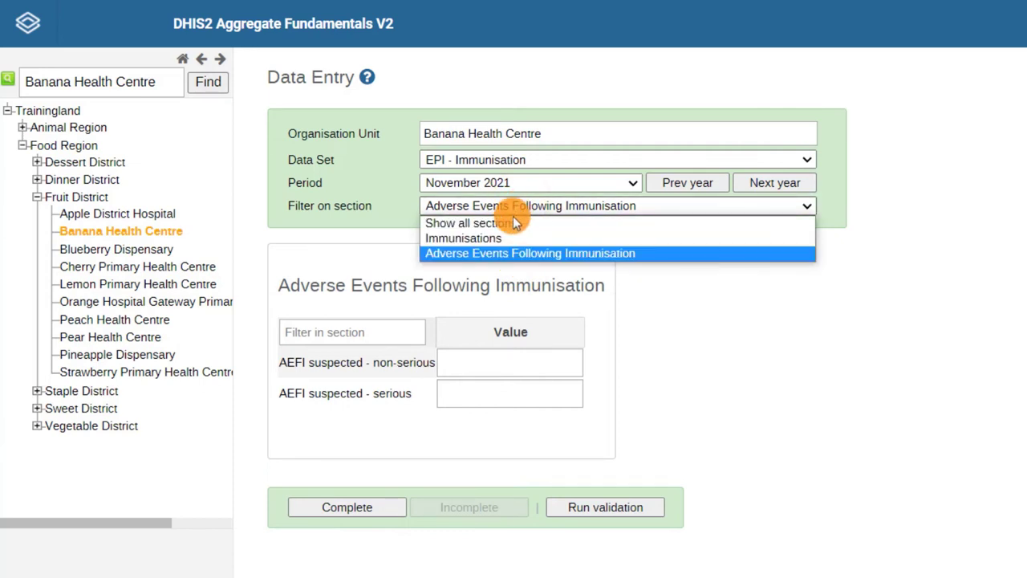
click(510, 223)
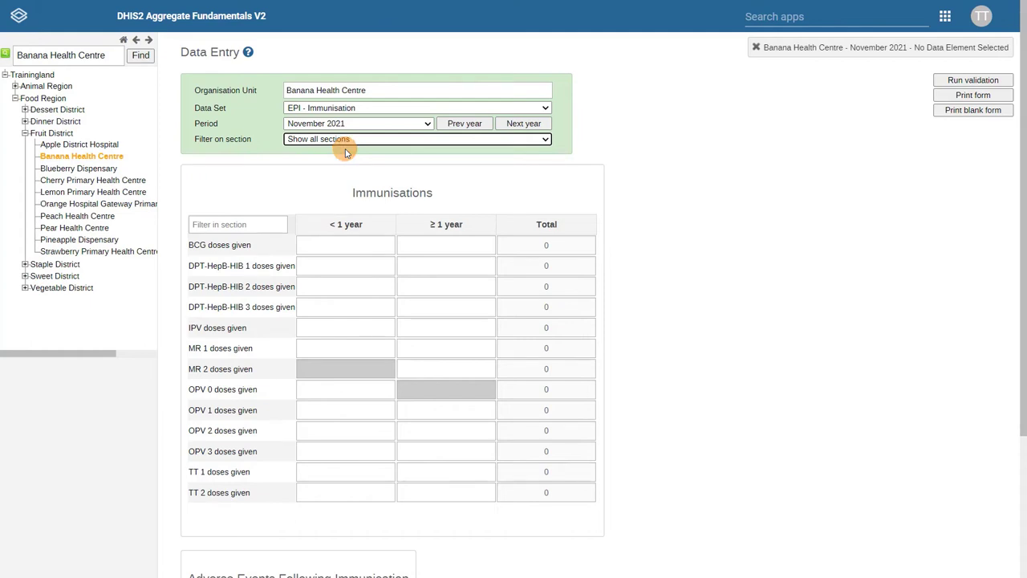
Move the cell focus between the < 1 year and ≥ 1 year fields of the BCG and DPT-HepB-HIB 1 rows.
click(344, 244)
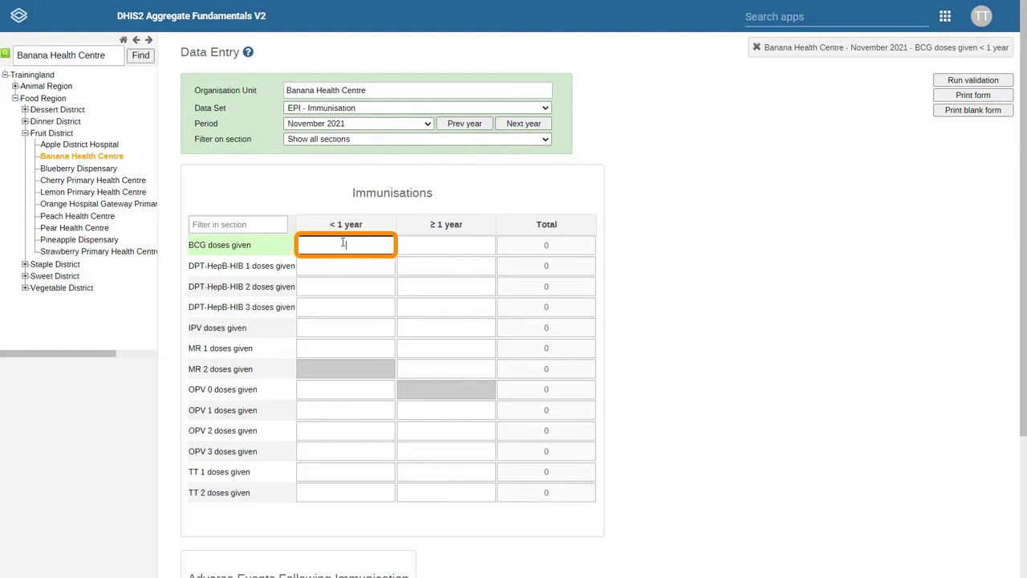
click(355, 242)
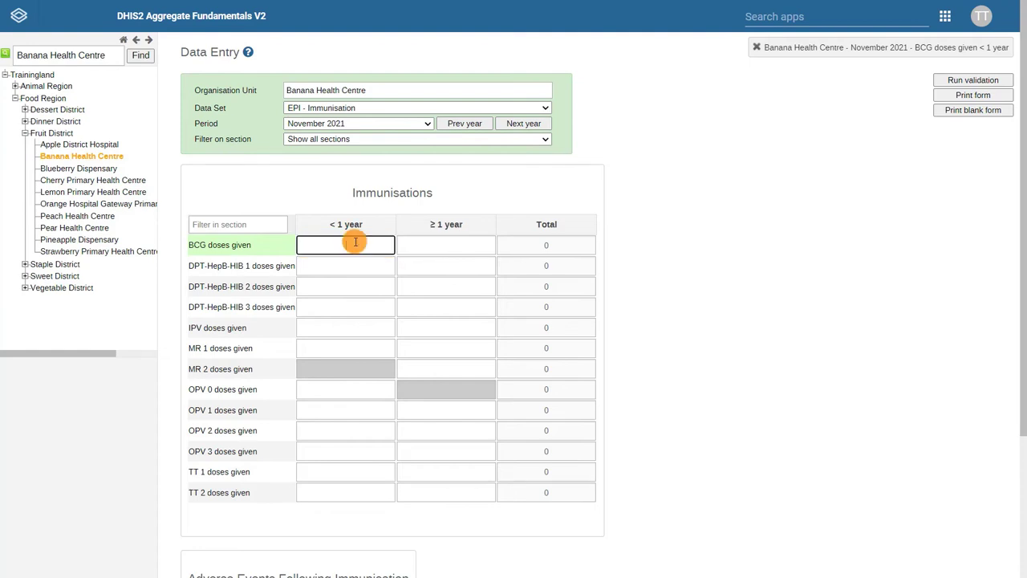
click(444, 243)
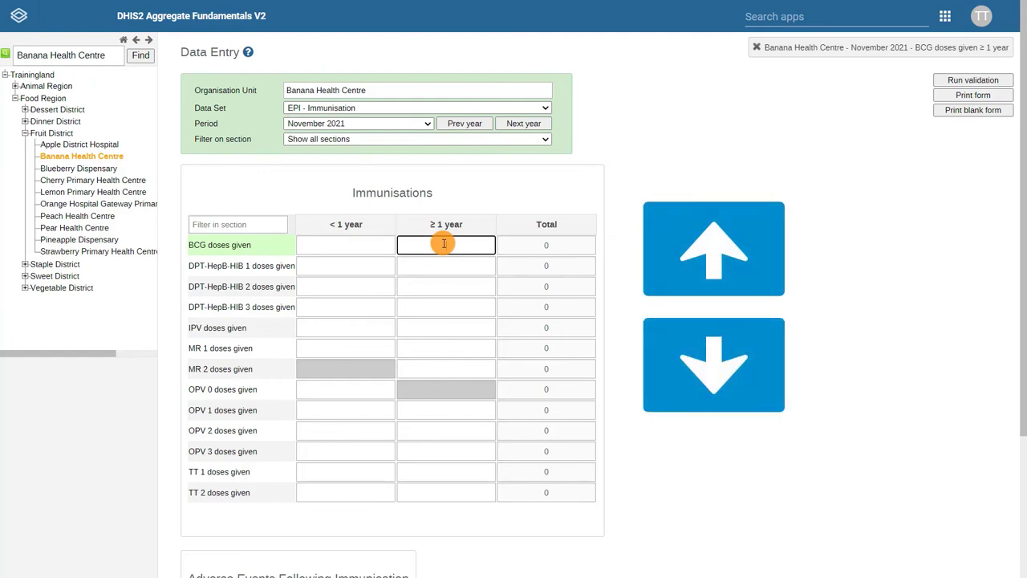
key(Down)
key(Tab)
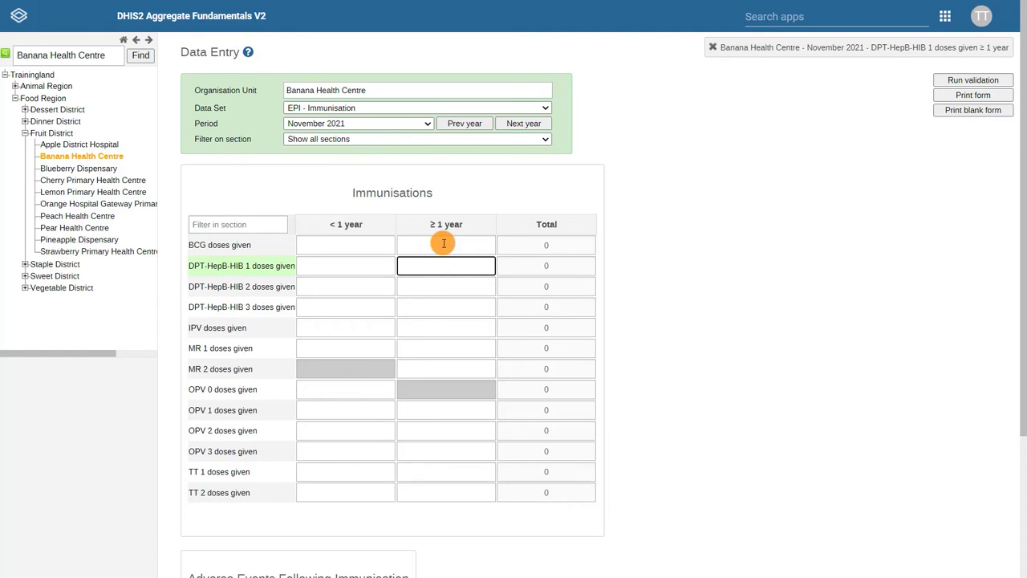
key(shift+Tab)
key(shift+Tab)
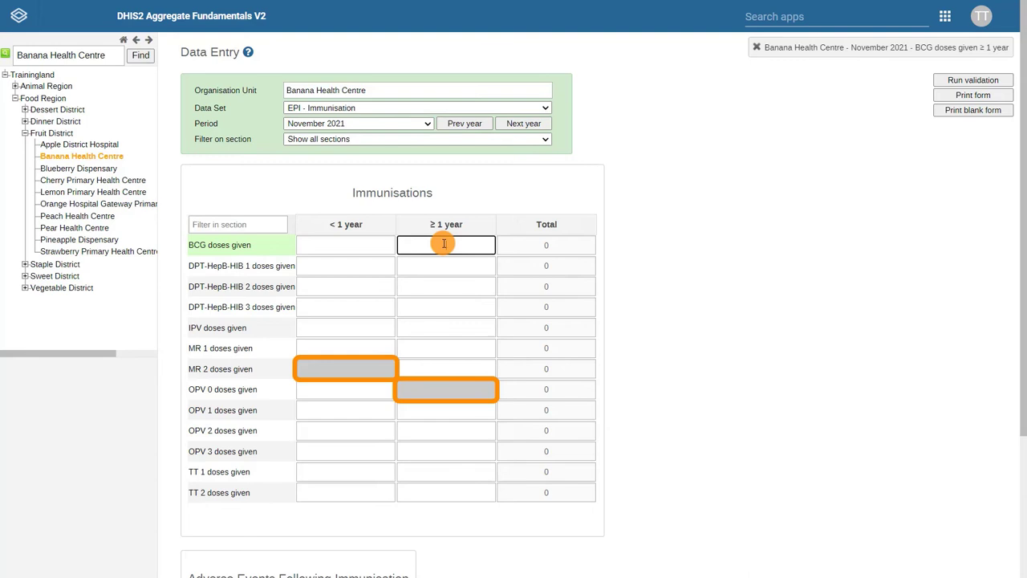
Try to select the greyed-out cells in the MR 2 and OPV 0 rows, and move the cell focus through the fields around them.
click(348, 374)
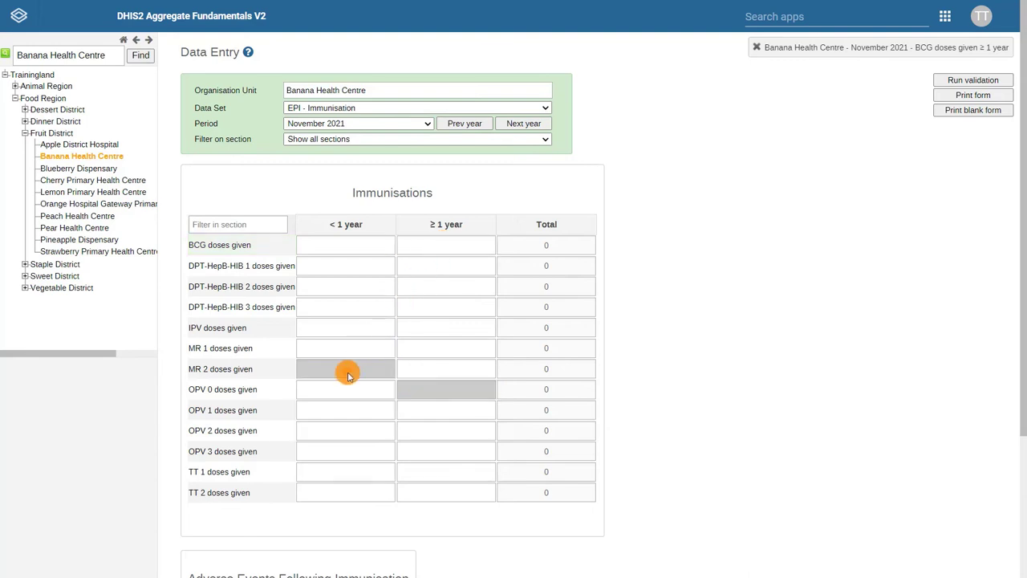
click(349, 375)
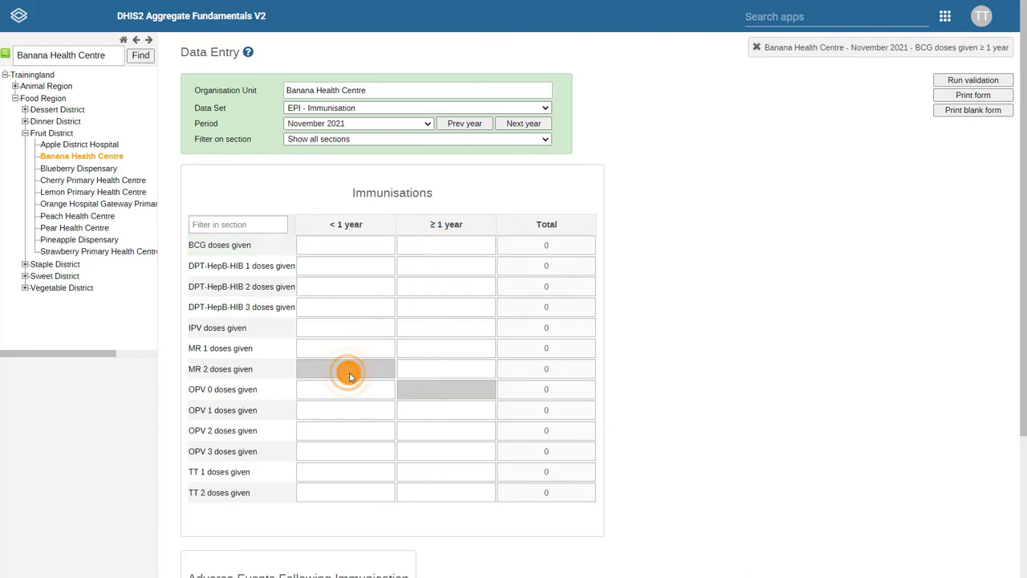
click(417, 392)
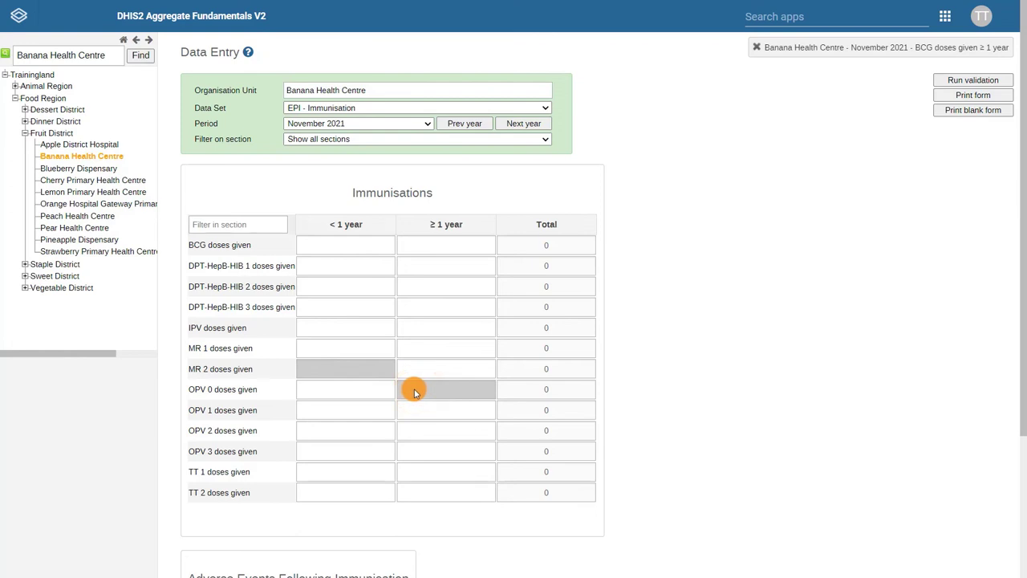
click(377, 389)
key(shift+Tab)
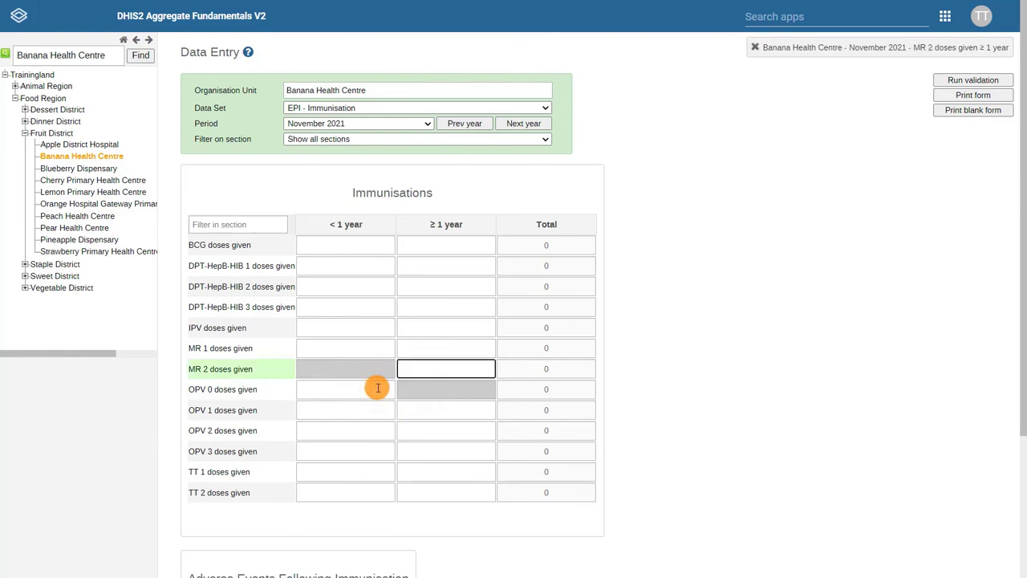
key(shift+Tab)
key(shift+Tab)
key(Tab)
key(Tab)
key(Tab)
key(Tab)
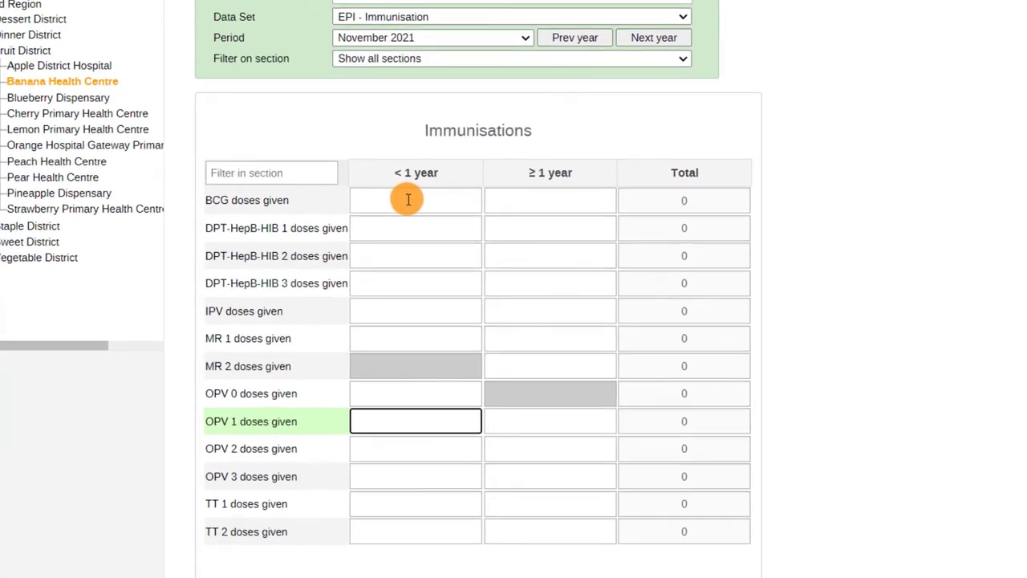
Enter the BCG doses given as 183 for < 1 year and 5 for ≥ 1 year.
click(408, 199)
text(183)
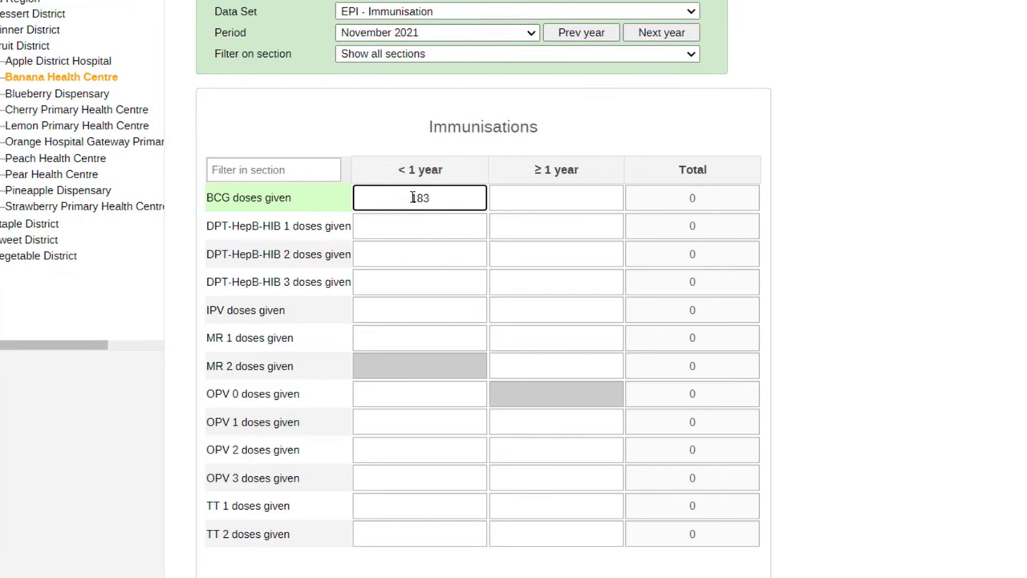
key(Tab)
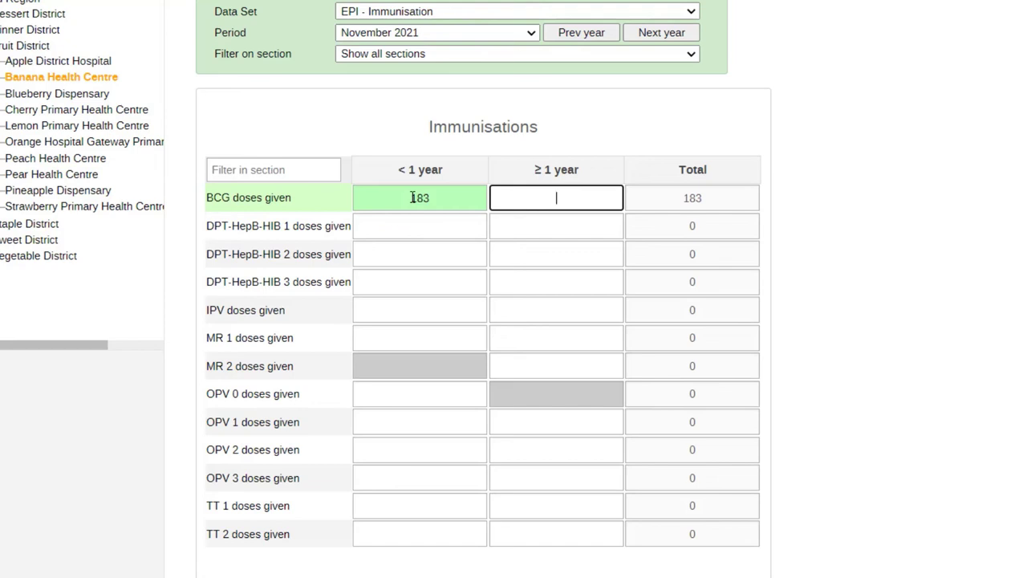
text(5)
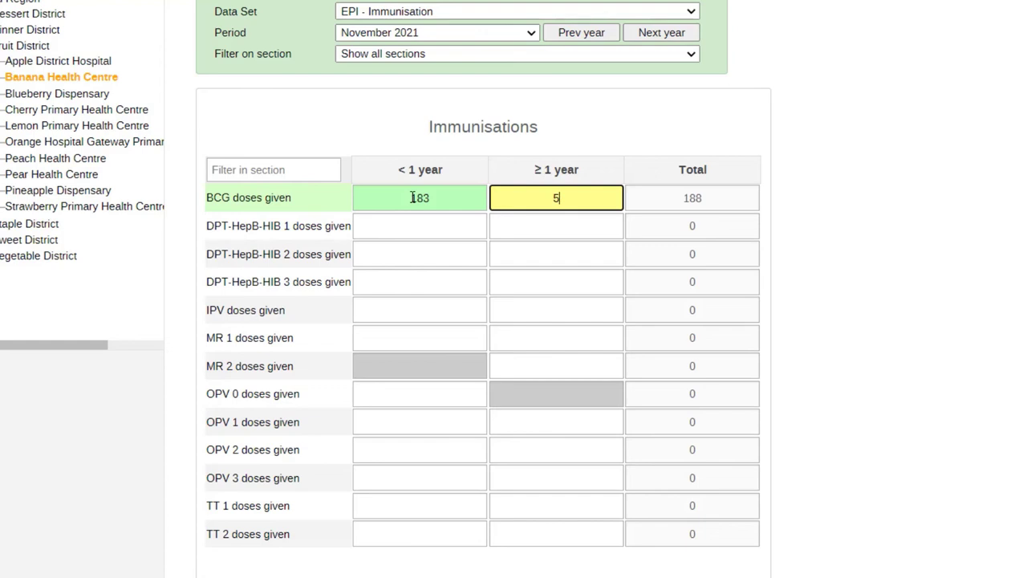
key(Tab)
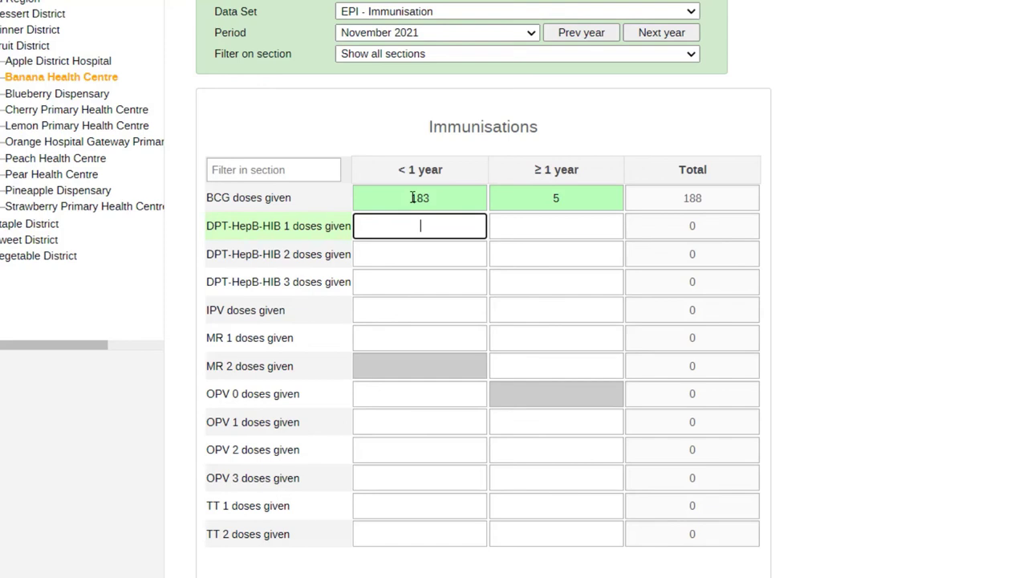
Try the text Ten as the DPT-HepB-HIB 1 doses given for < 1 year, and enter 145 there instead.
text(Ten)
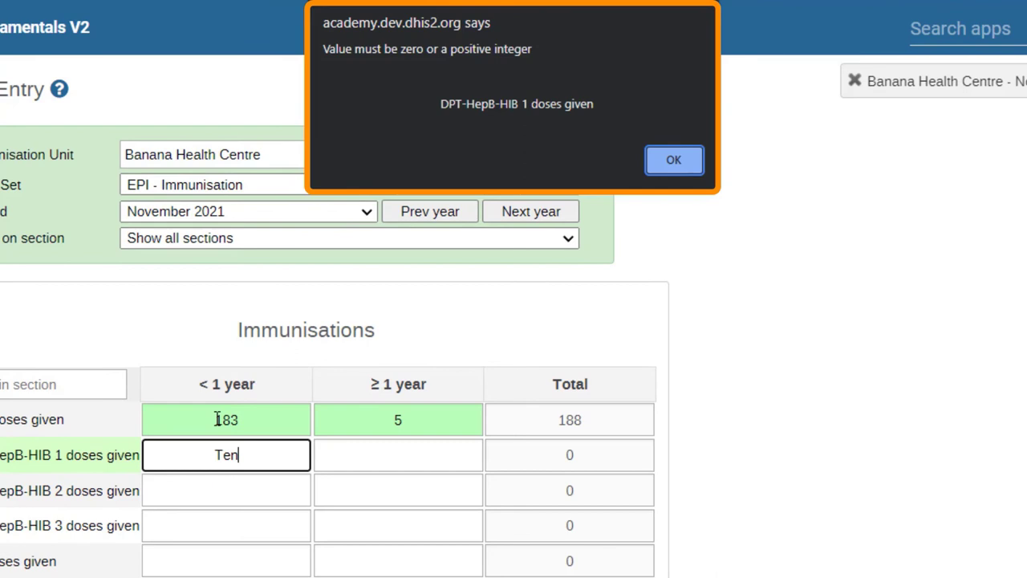
key(Return)
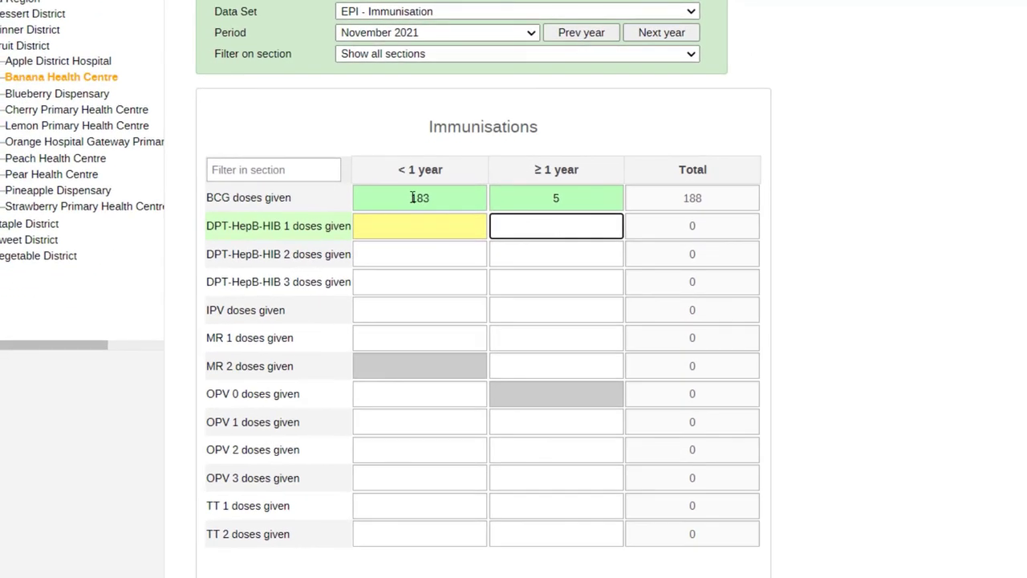
click(407, 228)
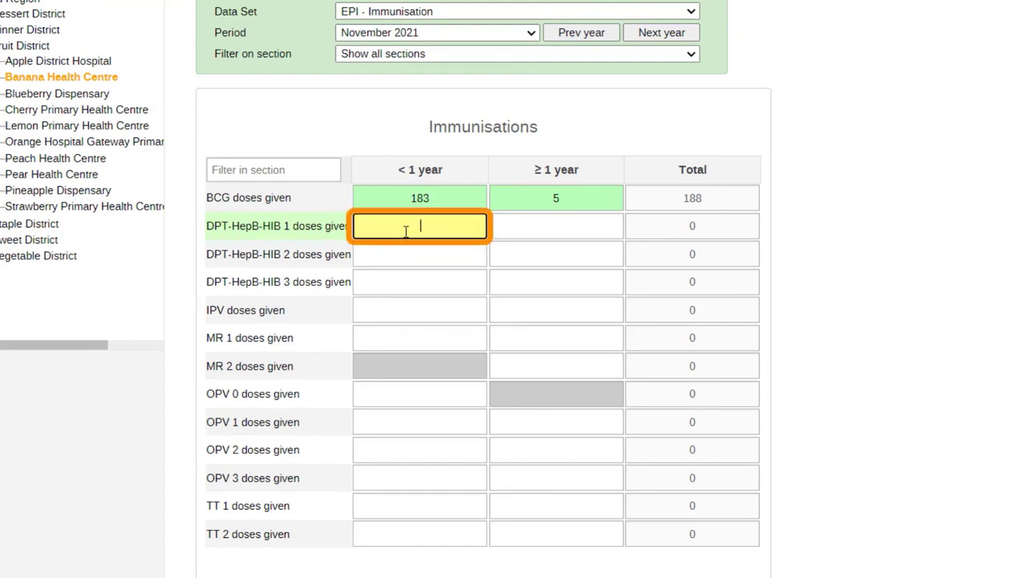
text(145)
key(Tab)
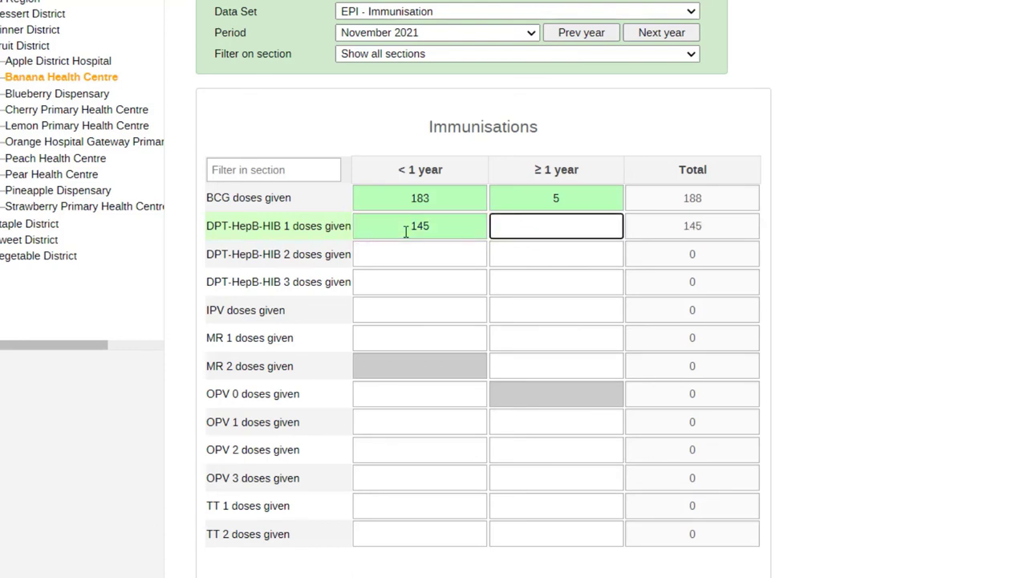
Try 200 as the DPT-HepB-HIB 1 doses given for ≥ 1 year, and replace it with 2.
text(200)
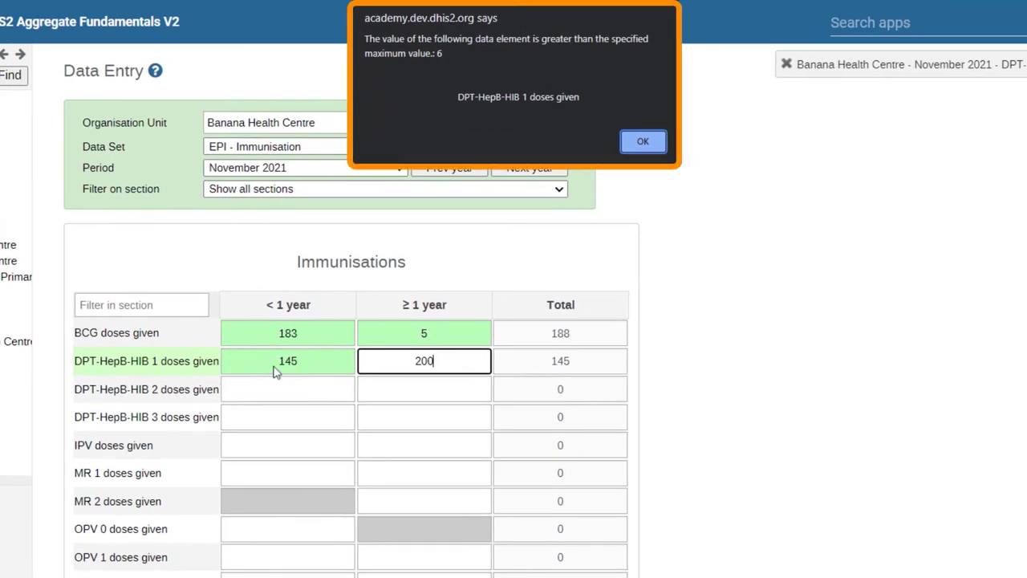
click(658, 142)
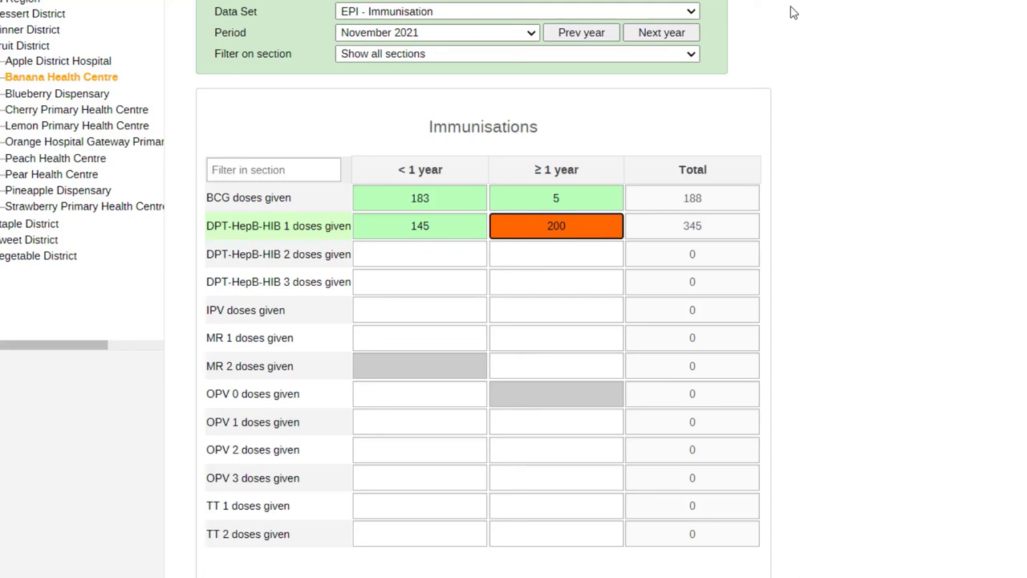
drag(571, 225, 549, 227)
text(2)
key(Tab)
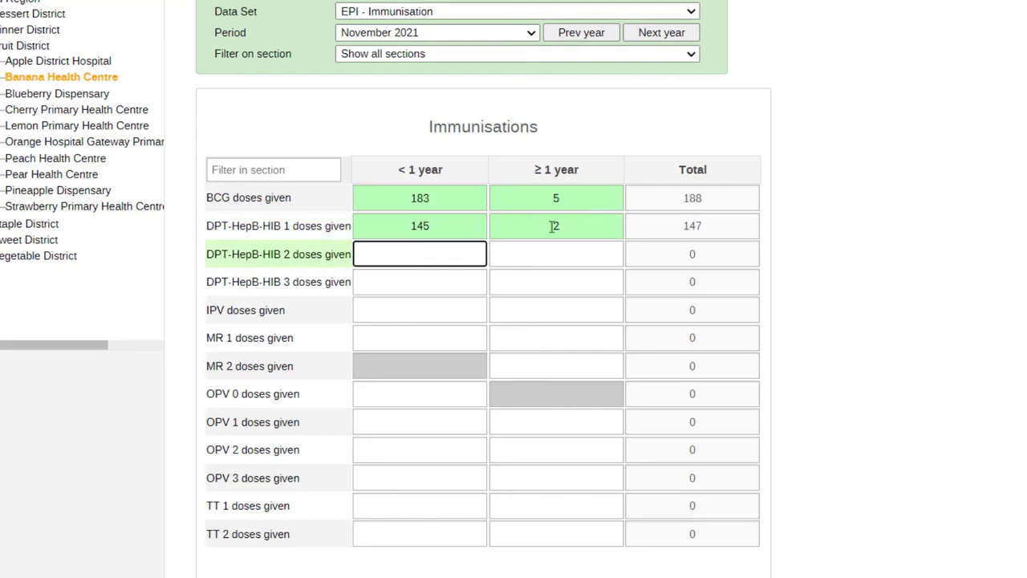